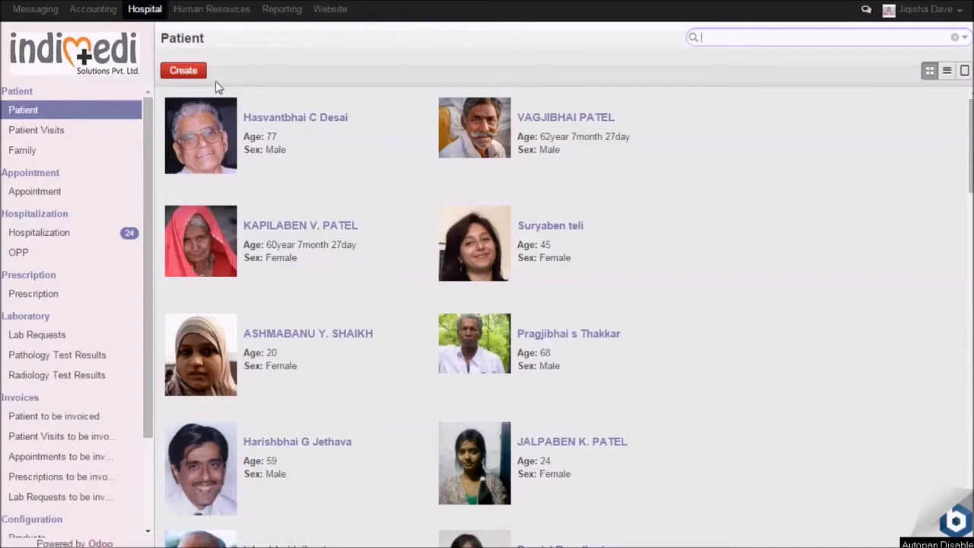
Start a new patient record with the patient's full name and login mobile number.
left_click(182, 71)
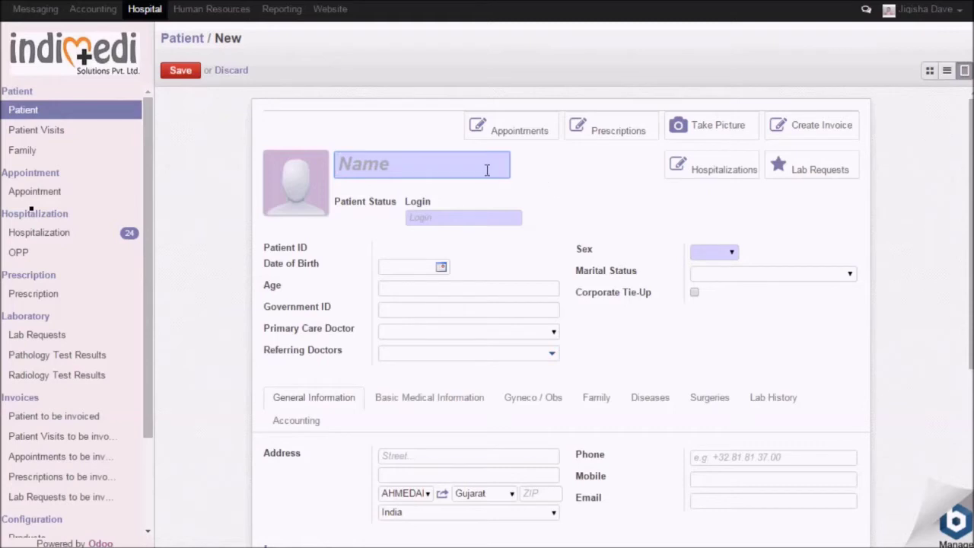
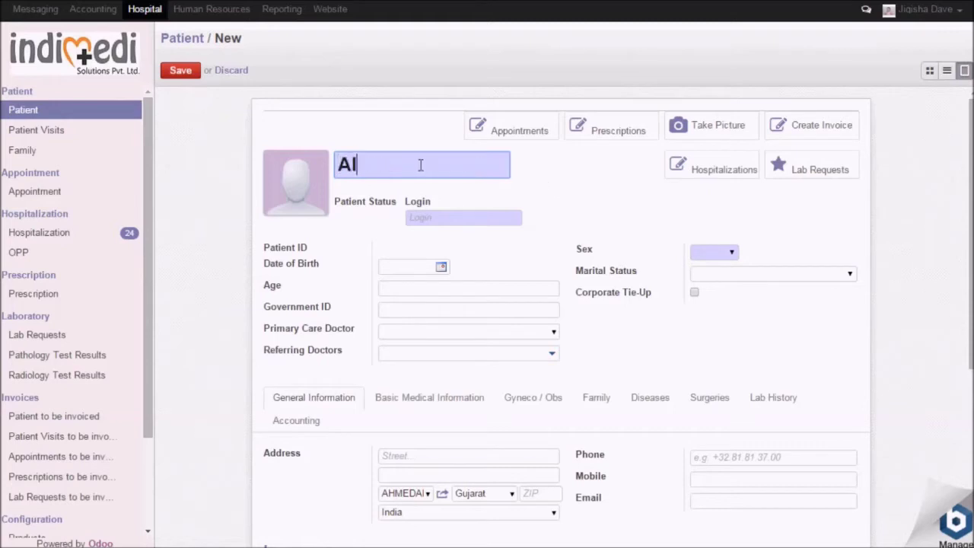
key("Tab")
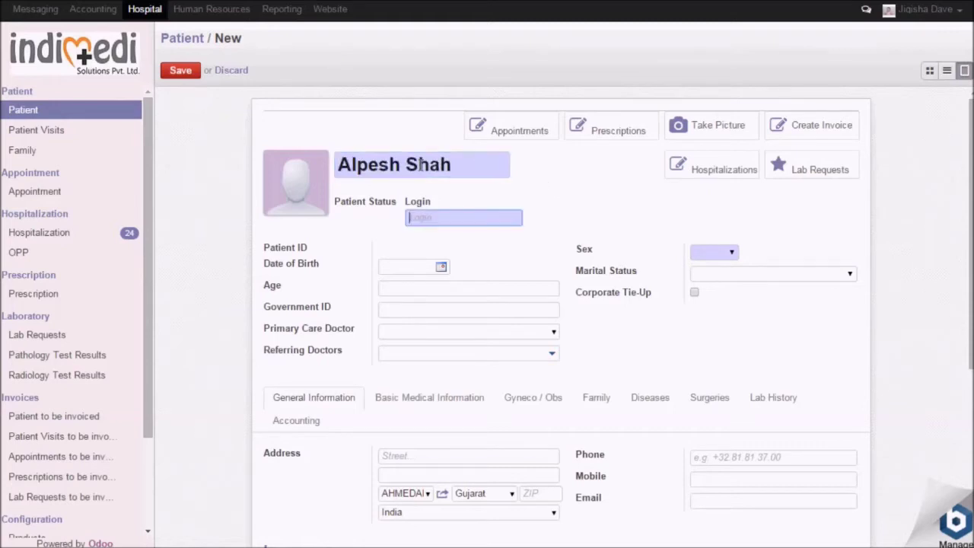
left_click(442, 267)
left_click(466, 352)
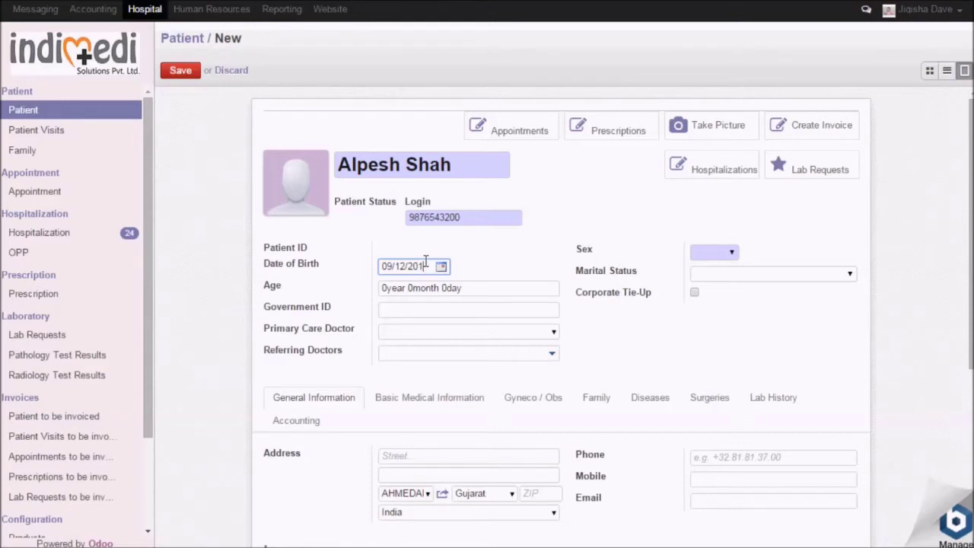
key("BackSpace")
key("BackSpace")
key("BackSpace")
type("1")
type("987")
left_click(475, 273)
left_click_drag(470, 289, 362, 295)
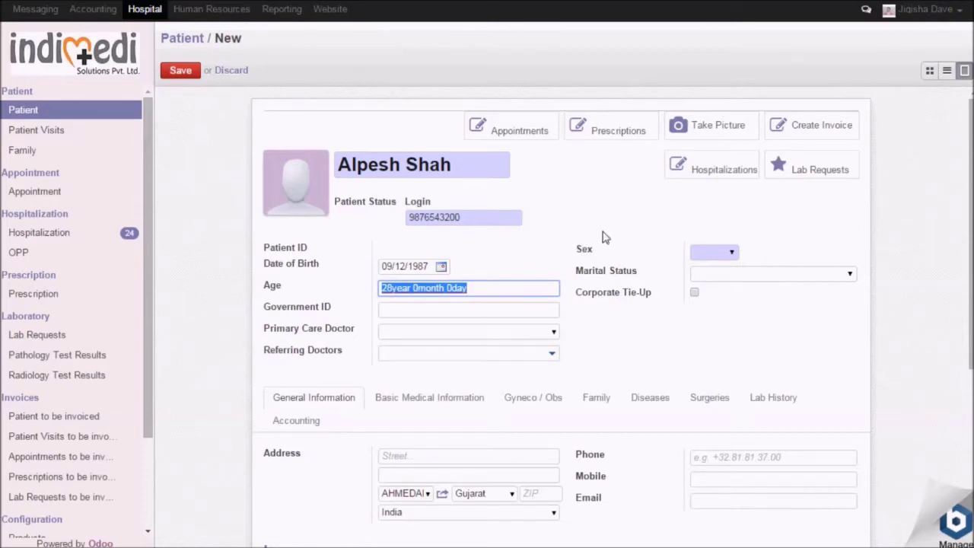
type("28")
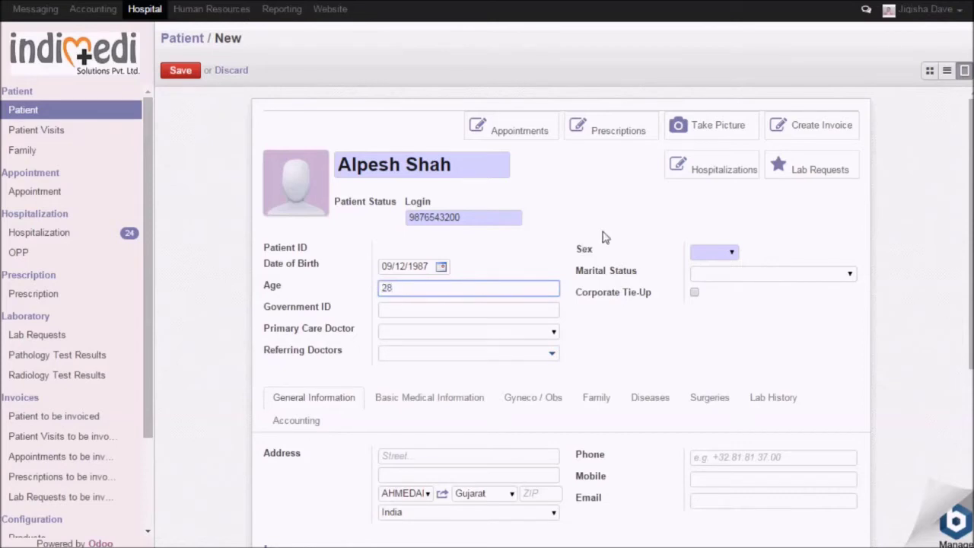
left_click(527, 243)
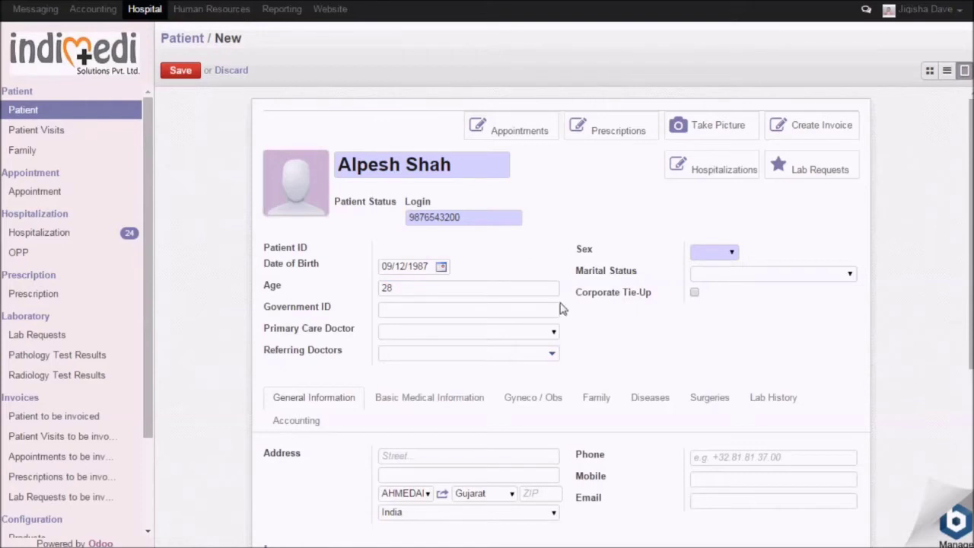
Set the patient's sex to Male and marital status to Married.
left_click(732, 254)
left_click(708, 276)
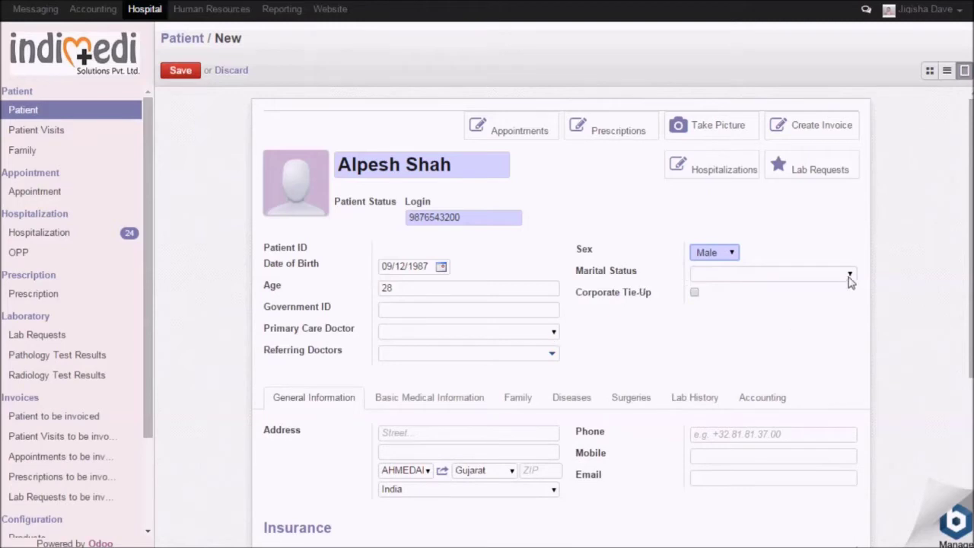
left_click(795, 276)
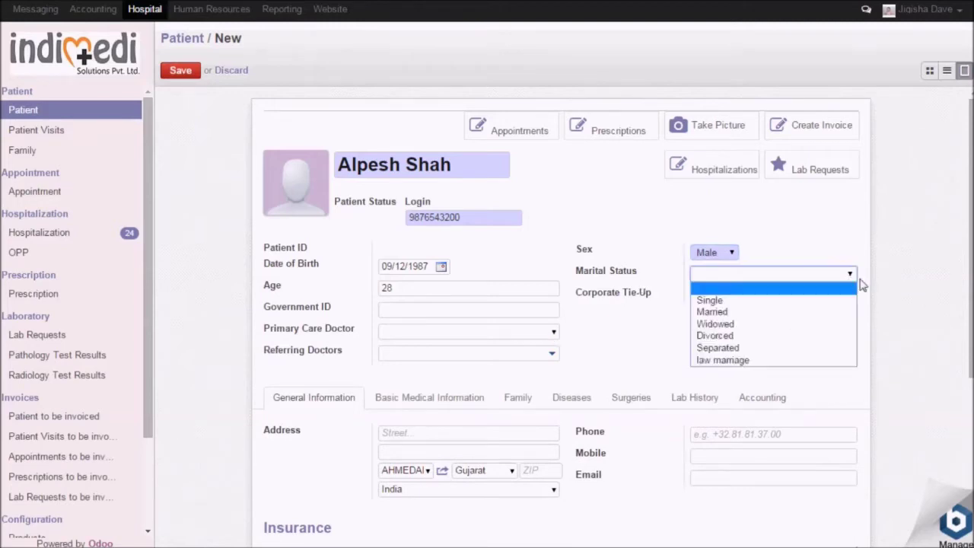
left_click(761, 317)
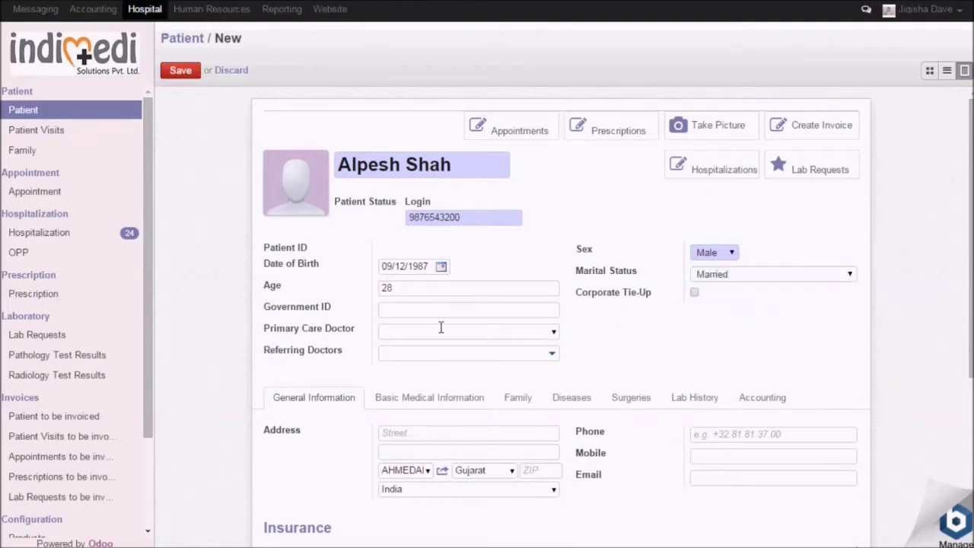
left_click(396, 311)
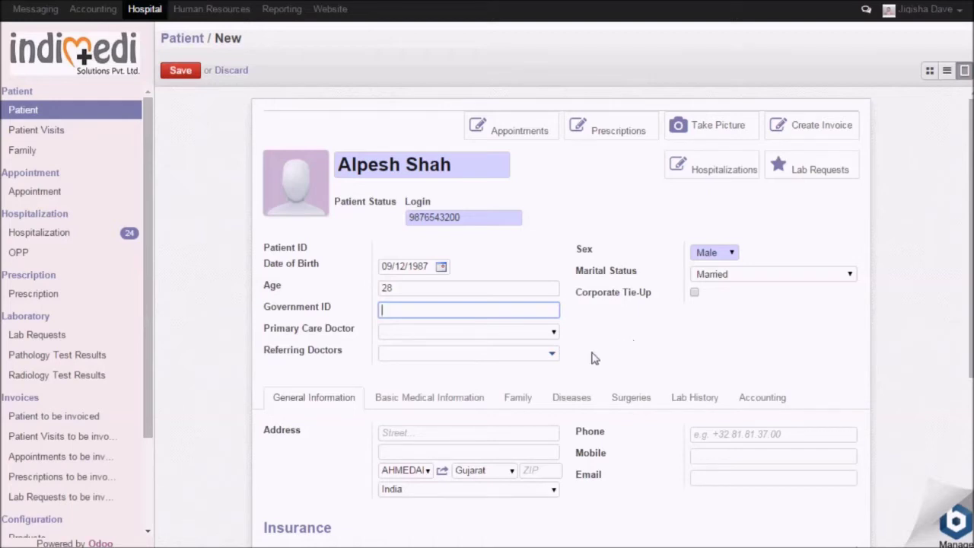
Choose the primary care doctor and add a referring doctor from the doctor lists.
left_click(554, 335)
left_click(519, 350)
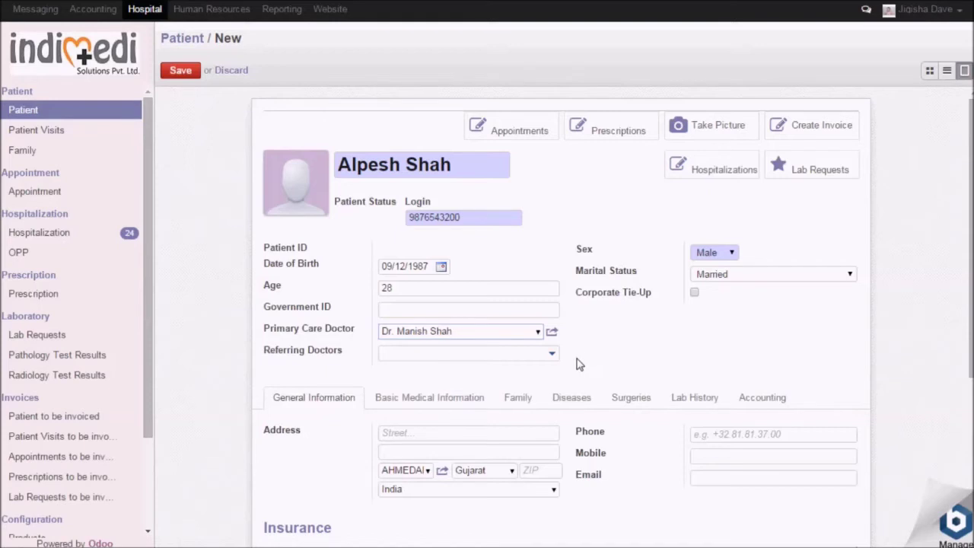
left_click(552, 354)
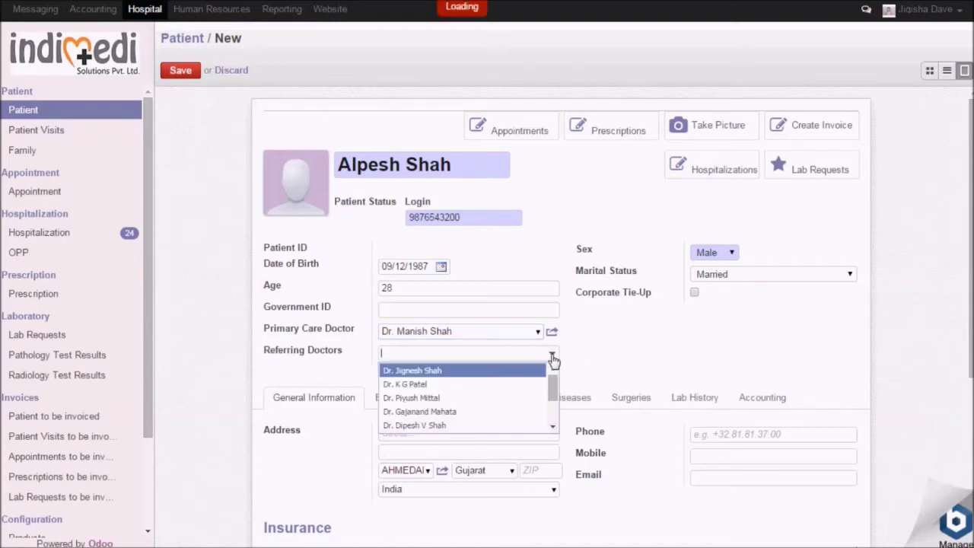
left_click(498, 385)
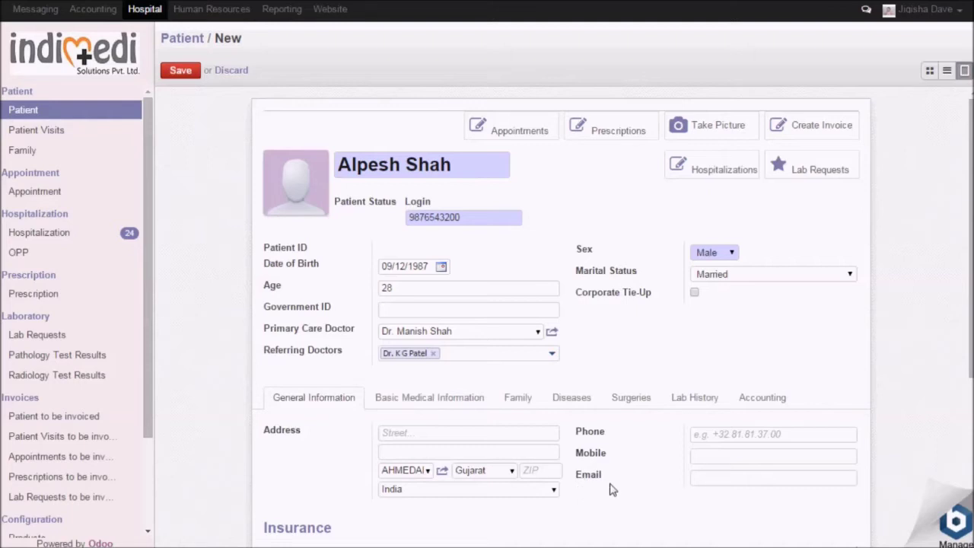
Enter the patient's street address, area and ZIP code.
left_click(447, 434)
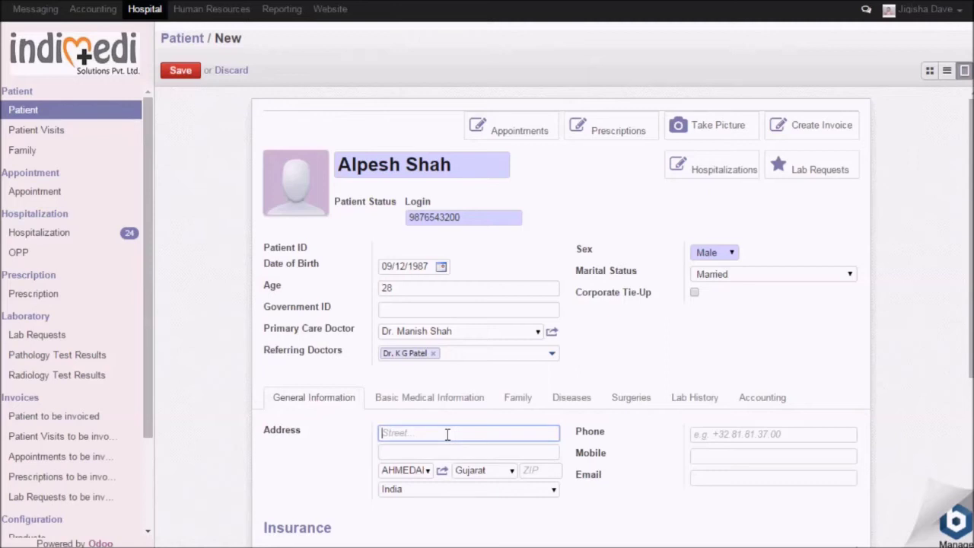
key("Tab")
type("han")
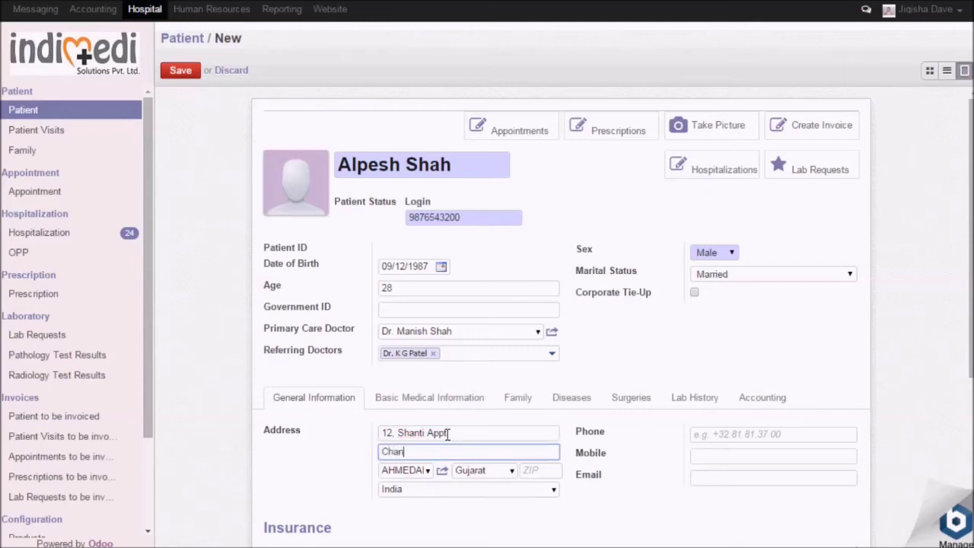
type("dkheda")
key("Tab")
key("Tab")
key("Tab")
type("380091")
key("Tab")
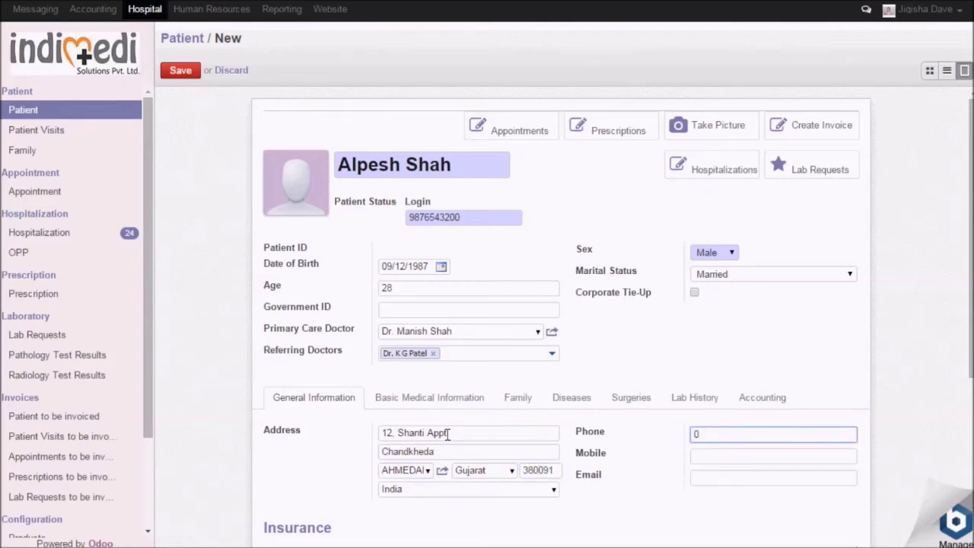
Enter the patient's phone, mobile number and email address, fixing the email typo.
key("Tab")
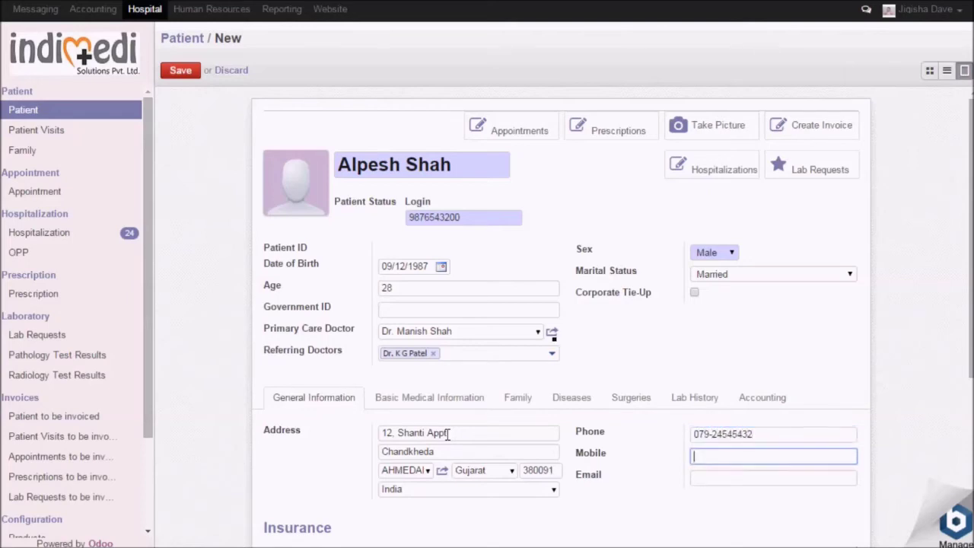
key("Tab")
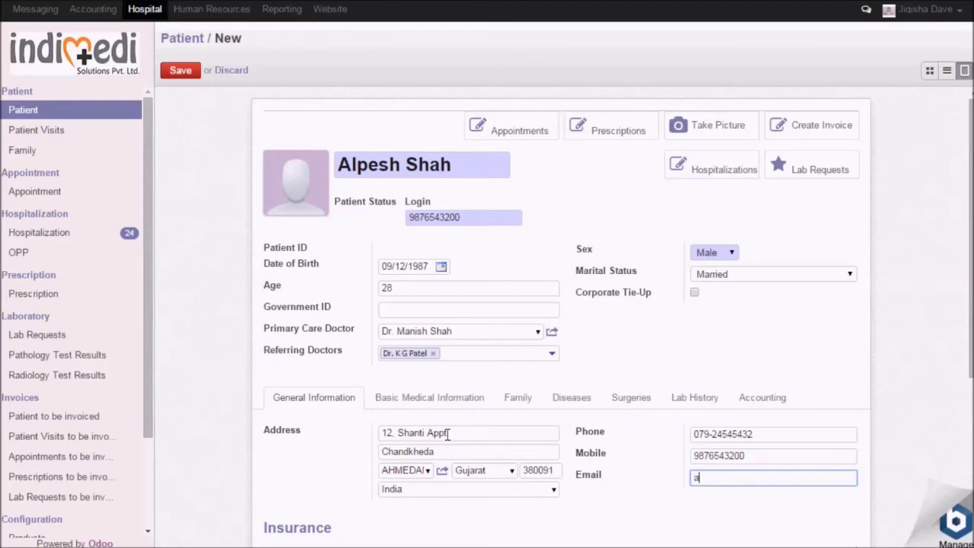
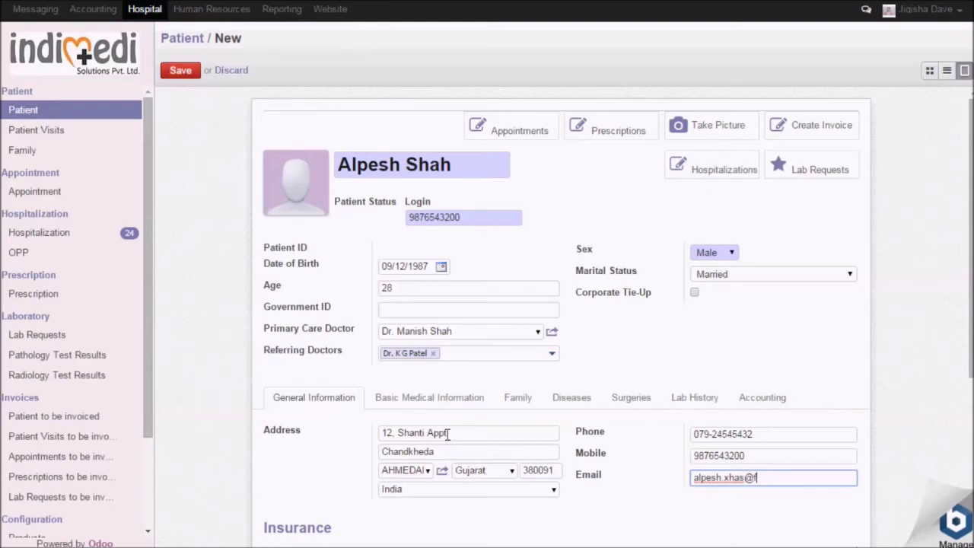
Capture a webcam snapshot and set it as the patient's photo.
left_click(711, 130)
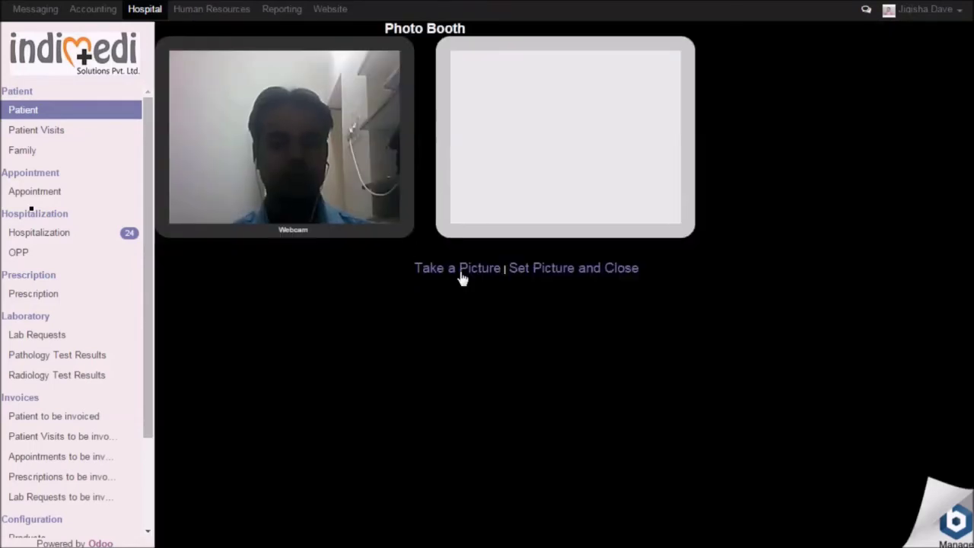
left_click(462, 270)
left_click(574, 271)
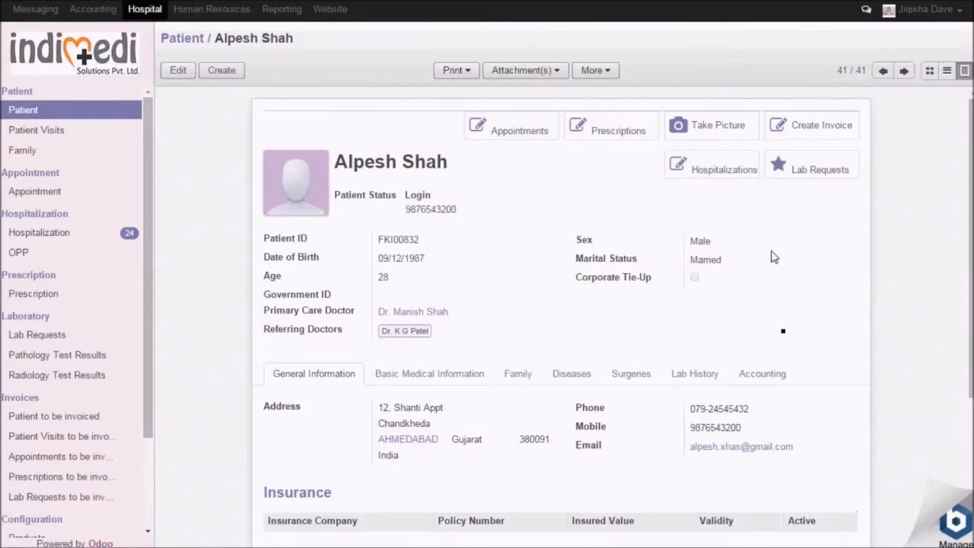
Create the registration invoice, open the 100.00 draft and validate it.
left_click(809, 131)
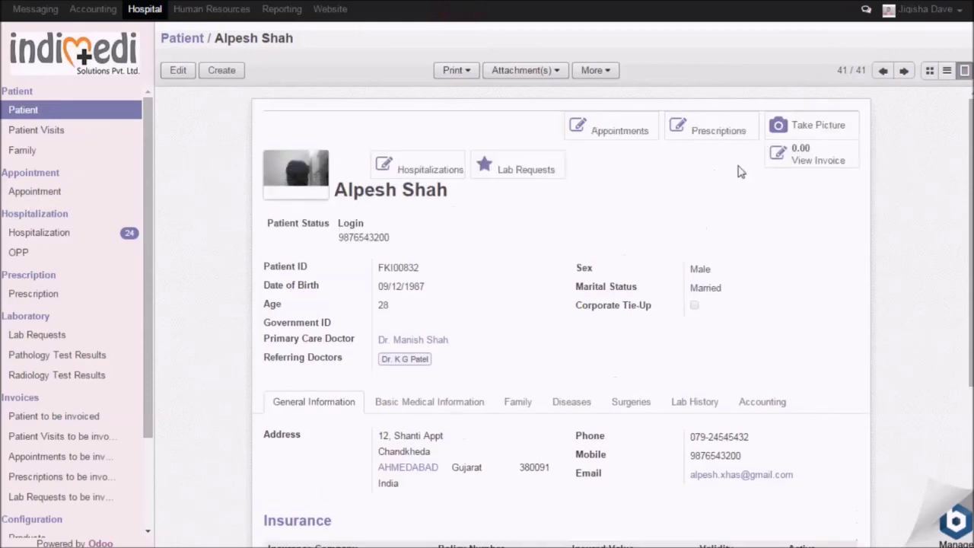
left_click(817, 161)
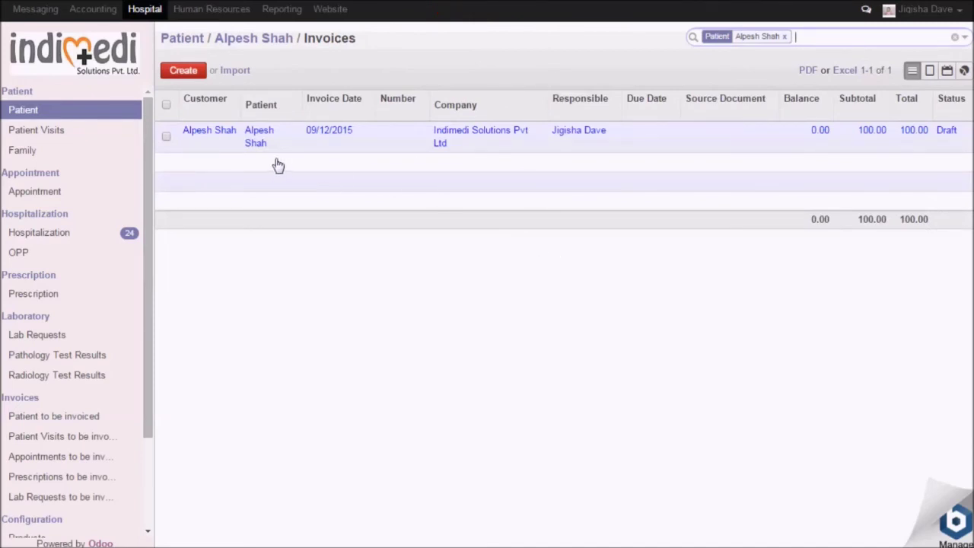
left_click(203, 137)
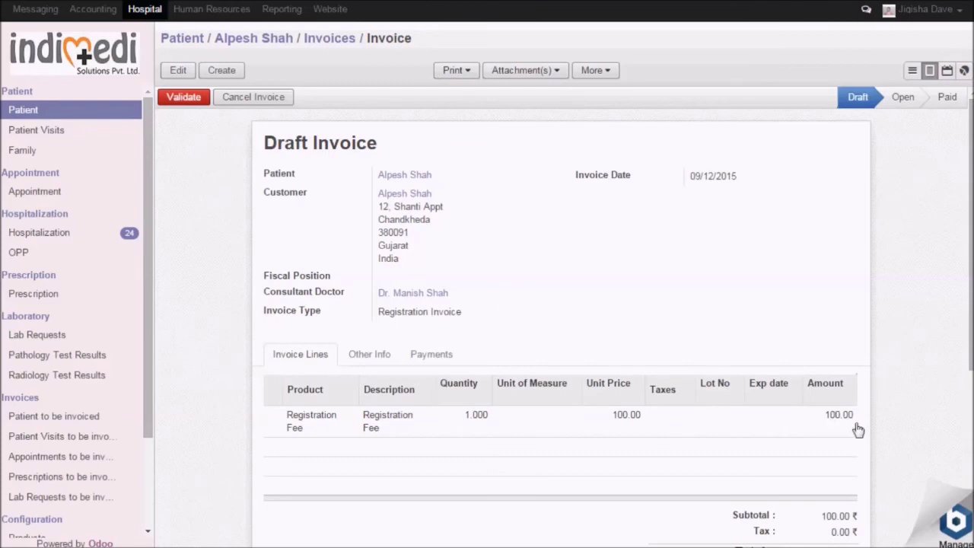
left_click(183, 97)
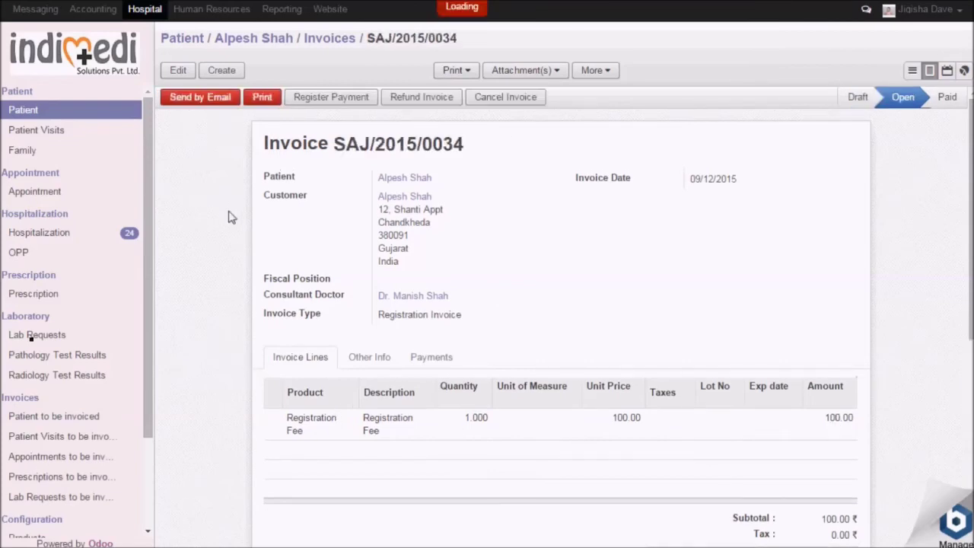
Register full payment of the invoice with Cash (Indimedi Solutions).
left_click(321, 97)
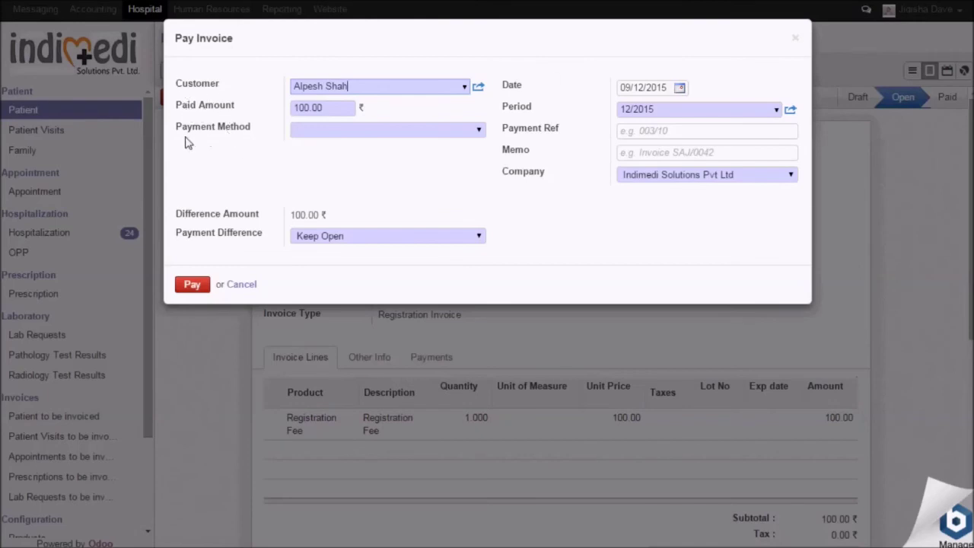
left_click(480, 133)
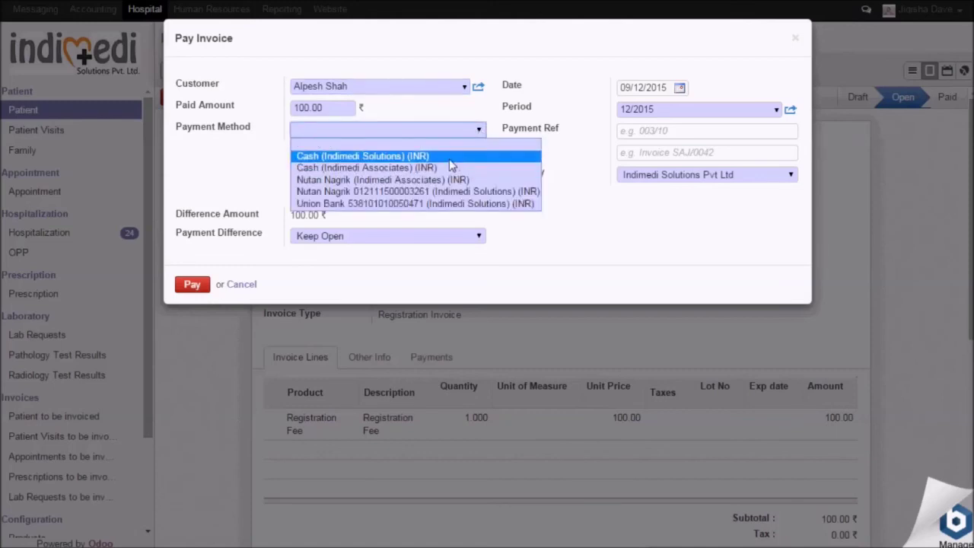
left_click(449, 160)
left_click(472, 133)
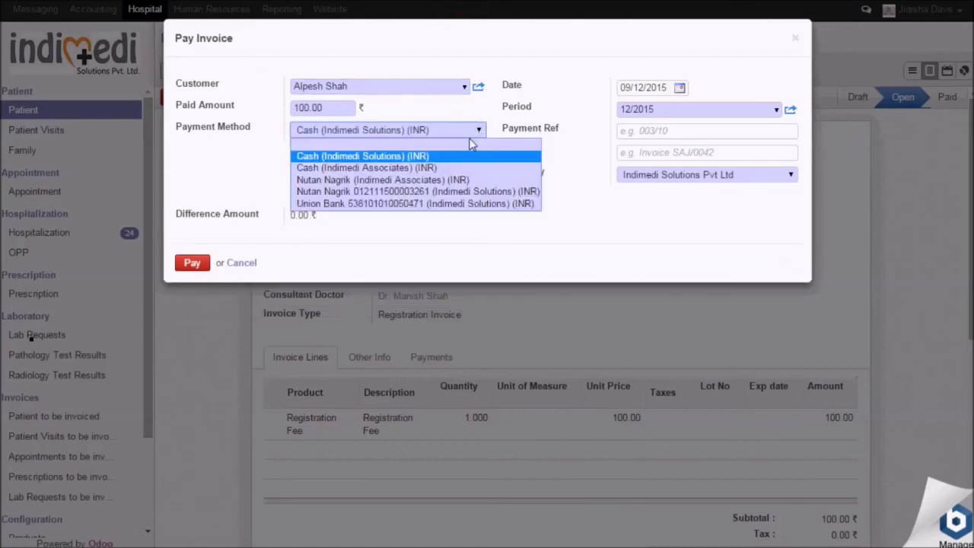
left_click(478, 133)
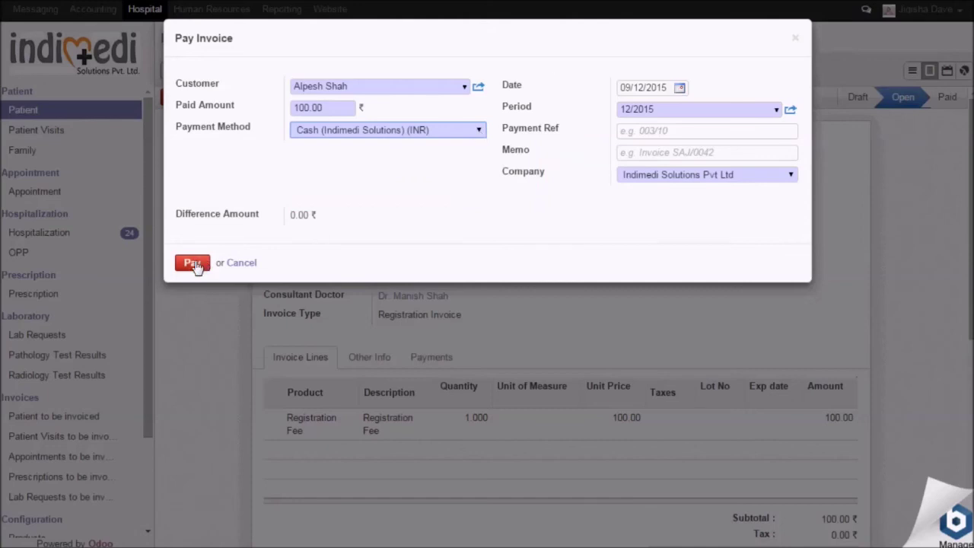
left_click(193, 263)
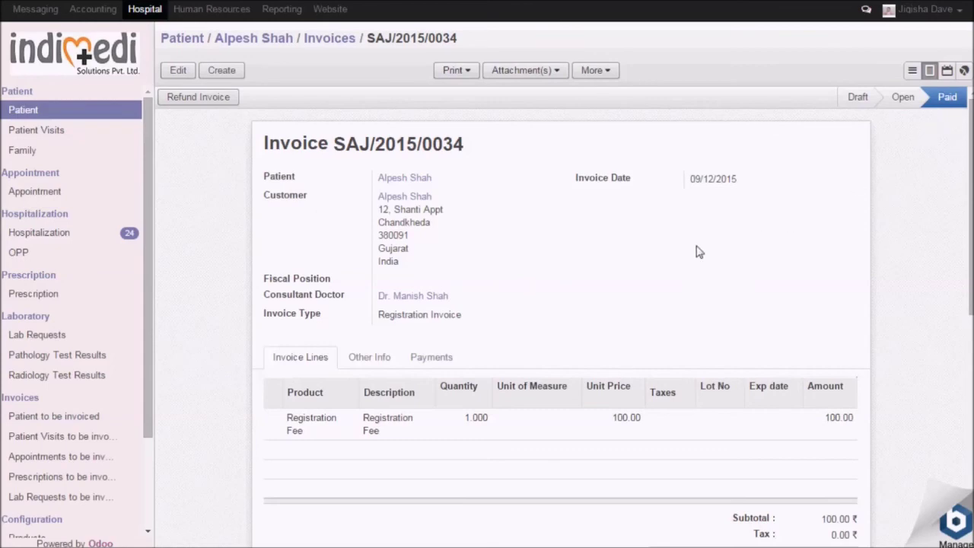
Print the Registration Invoice report, view it maximised, then close its window.
left_click(464, 73)
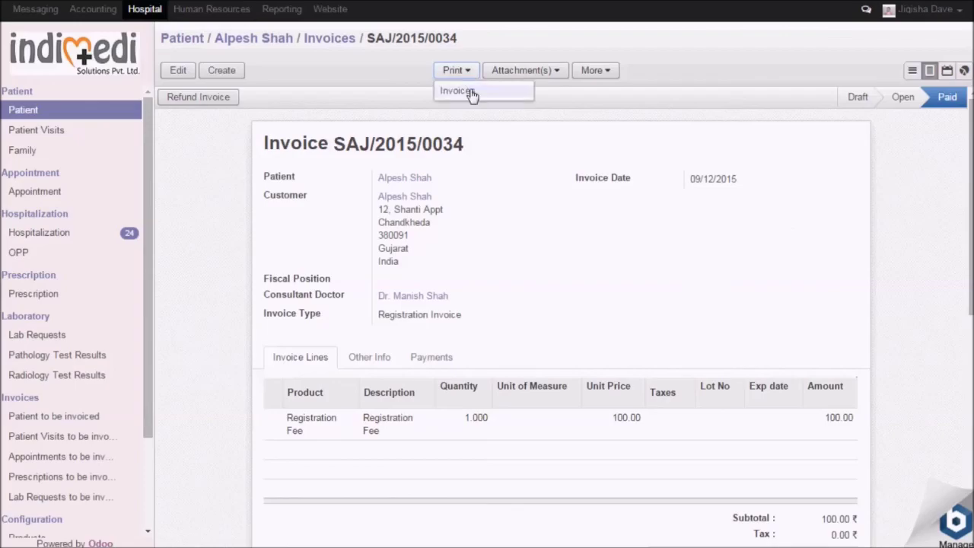
left_click(459, 91)
left_click(694, 7)
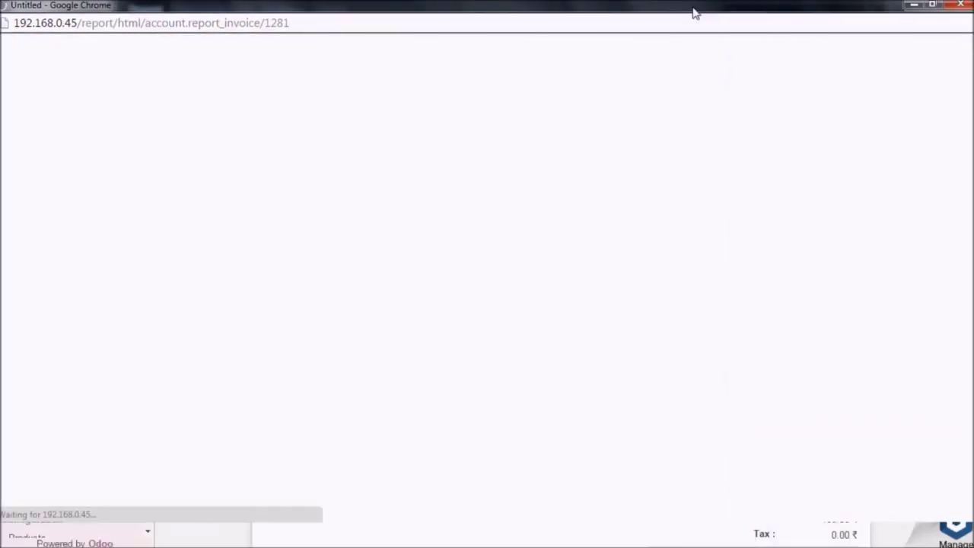
left_click(960, 5)
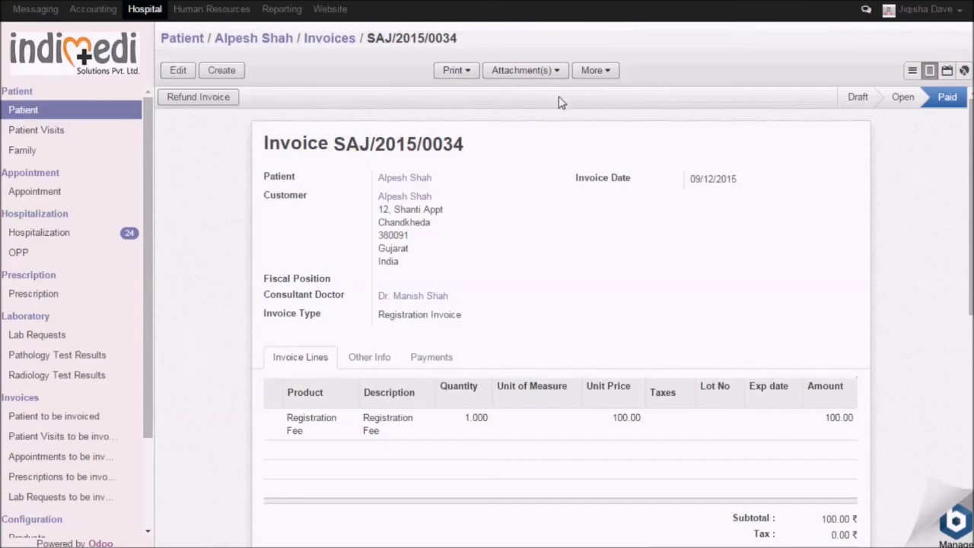
Return to the patient record and view its Accounting tab summary.
left_click(252, 41)
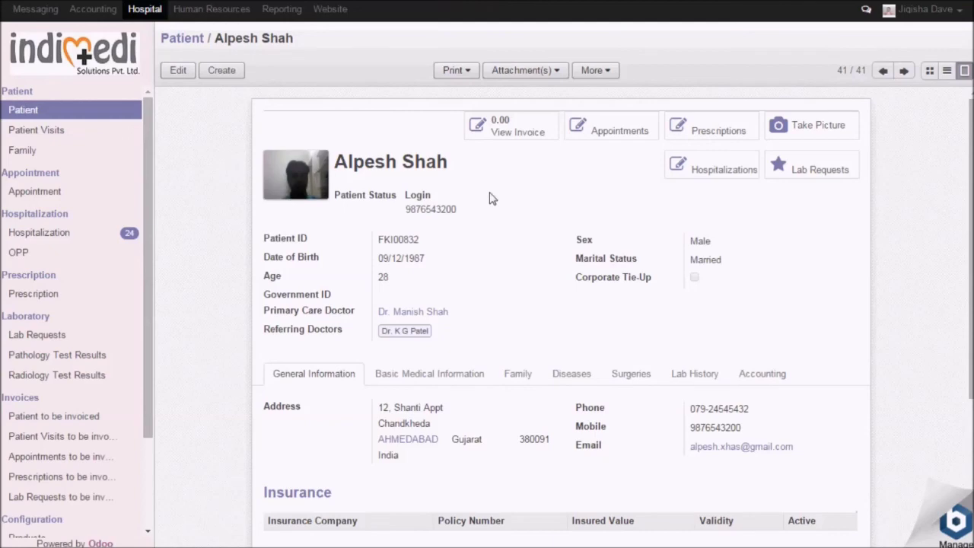
left_click(753, 376)
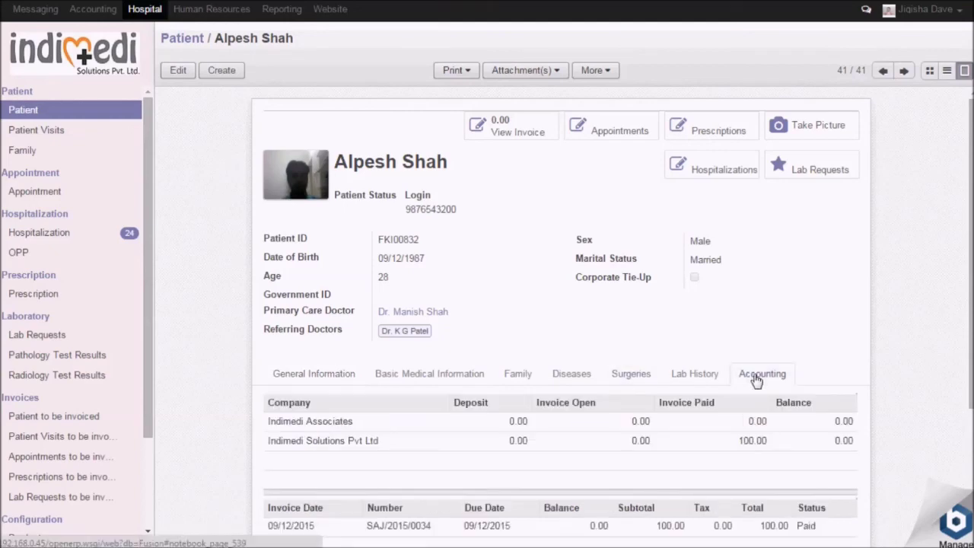